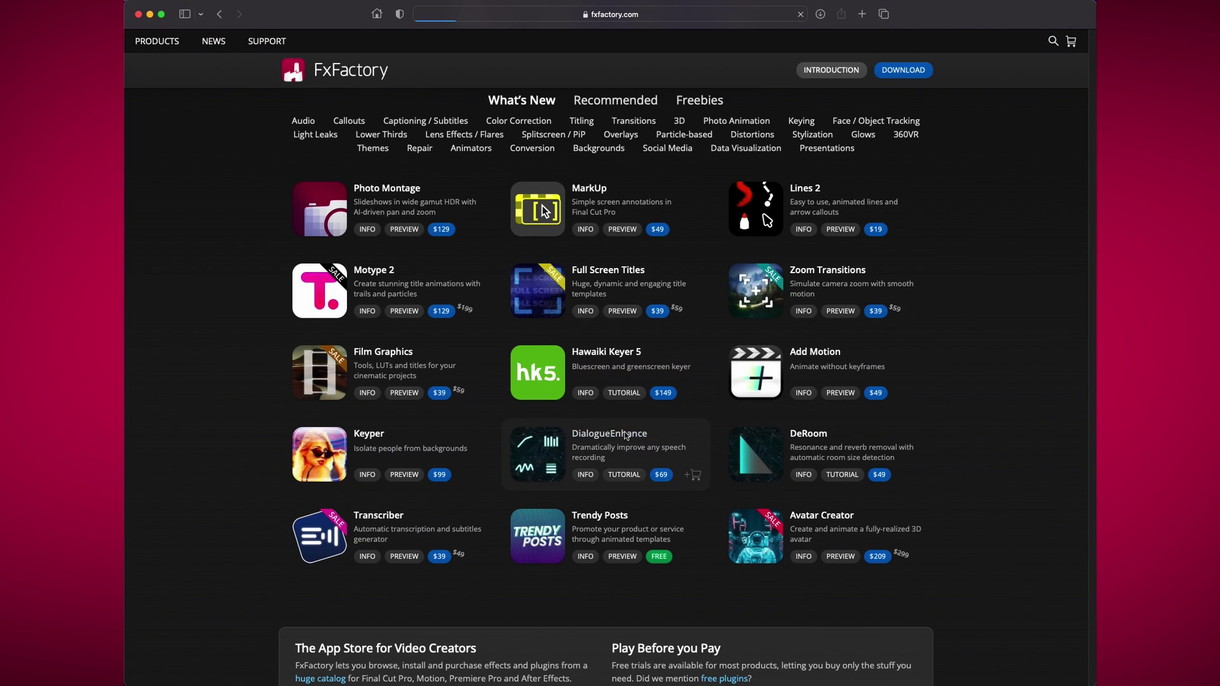
Open the DialogueEnhance product page from the FxFactory product grid
left_click(626, 436)
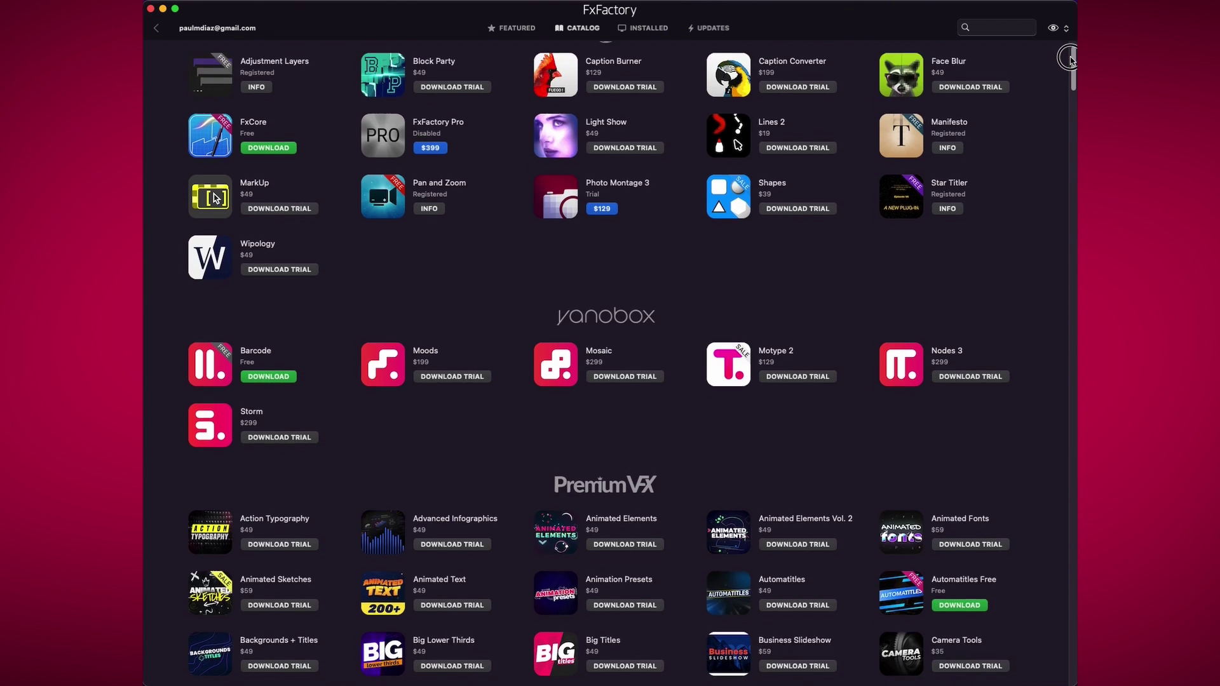
Scroll the FxFactory catalog down to the What's New listing that includes DeRoom
scroll(1067, 81, "down", 10)
scroll(1066, 81, "down", 10)
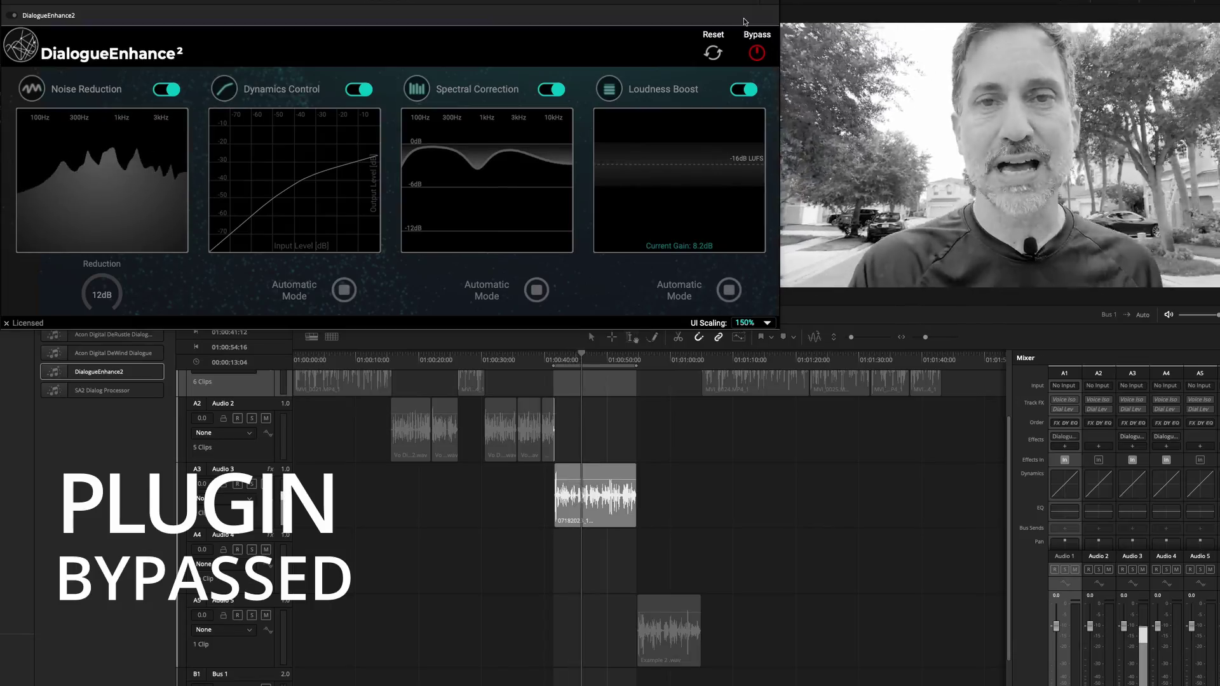
Re-enable the bypassed DialogueEnhance2 plugin on the voice track during playback
left_click(756, 53)
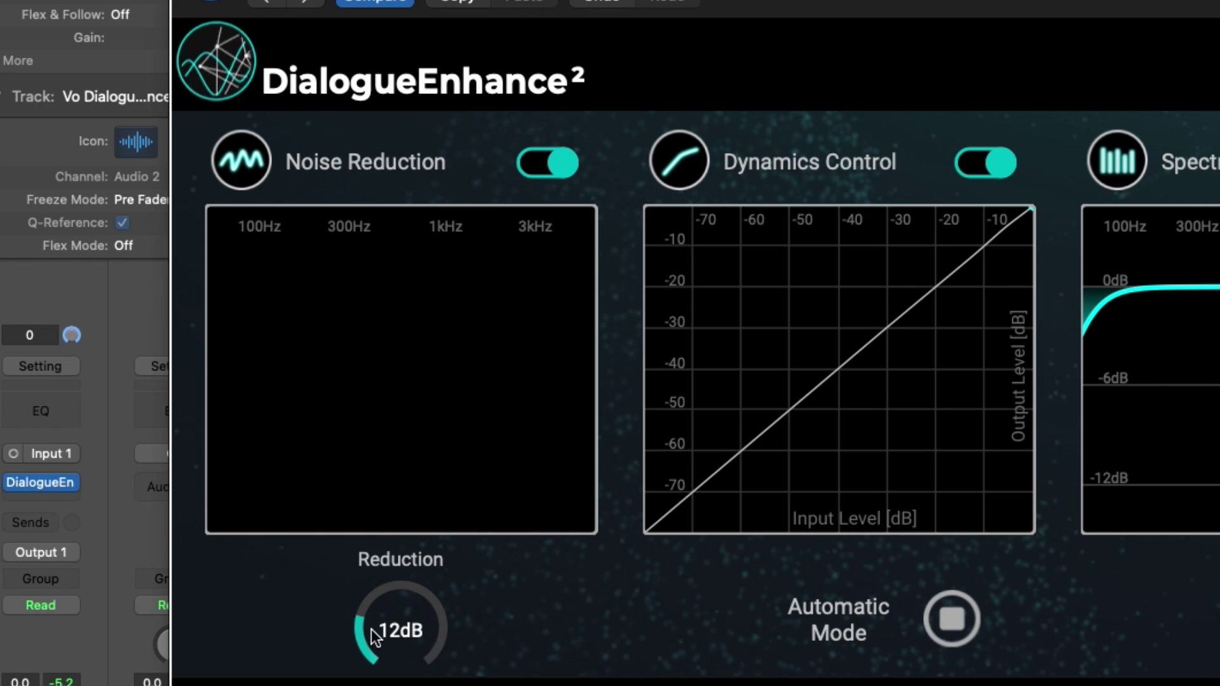
Compare Noise Reduction off and on, then run Dynamics Control manually at ratio 2.23 and threshold about -45 dB
left_click(554, 162)
left_click(548, 160)
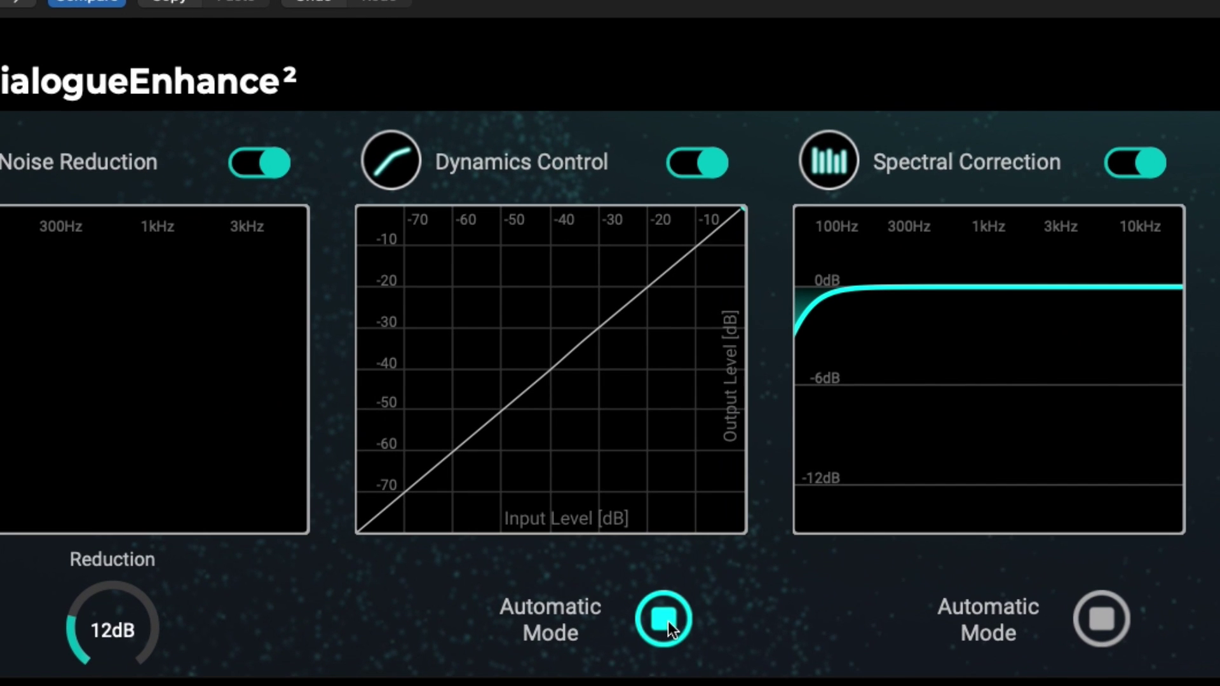
left_click(665, 619)
left_click_drag(534, 665, 555, 519)
mouse_move(631, 273)
left_mouse_down()
mouse_move(575, 352)
mouse_move(532, 379)
left_mouse_up()
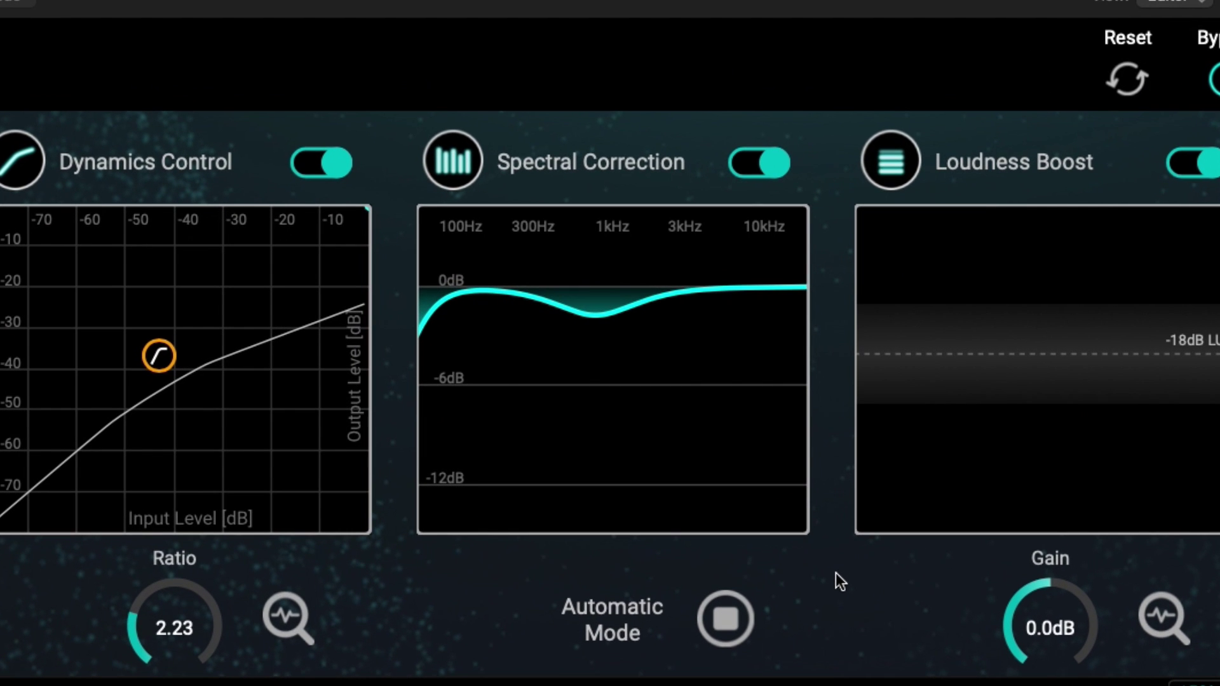
Make Spectral Correction manual with a deeper mid-frequency EQ dip, and set Loudness Boost to automatic
left_click(727, 626)
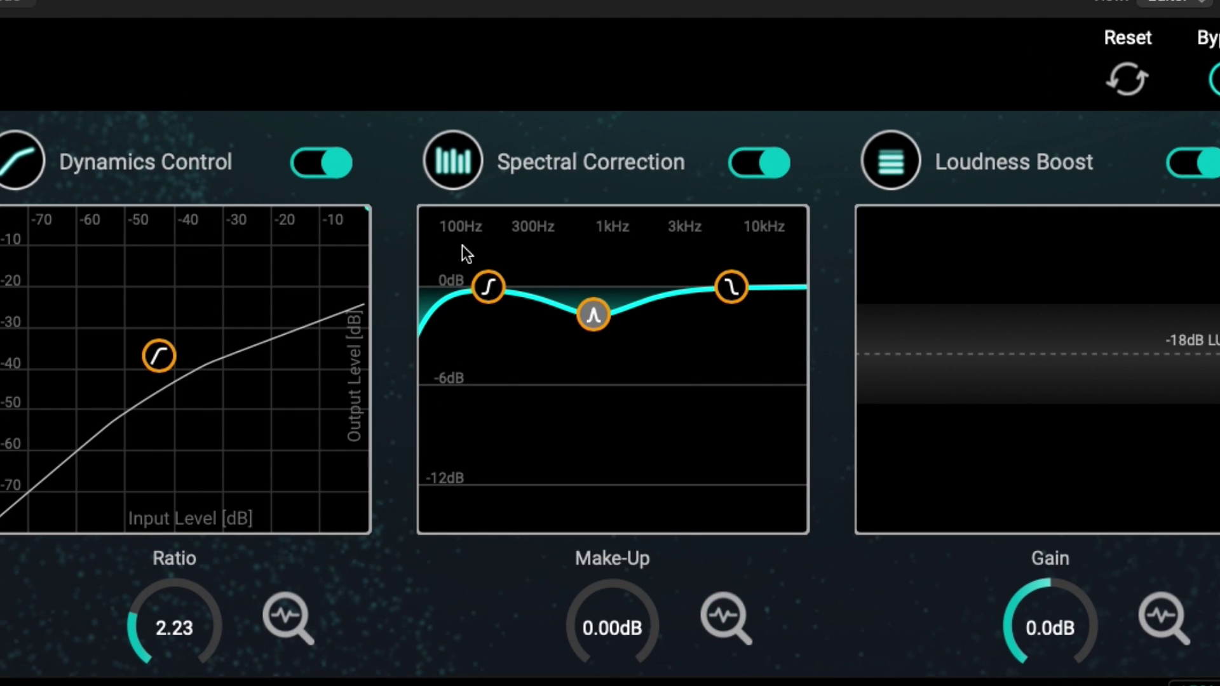
left_click_drag(597, 316, 629, 337)
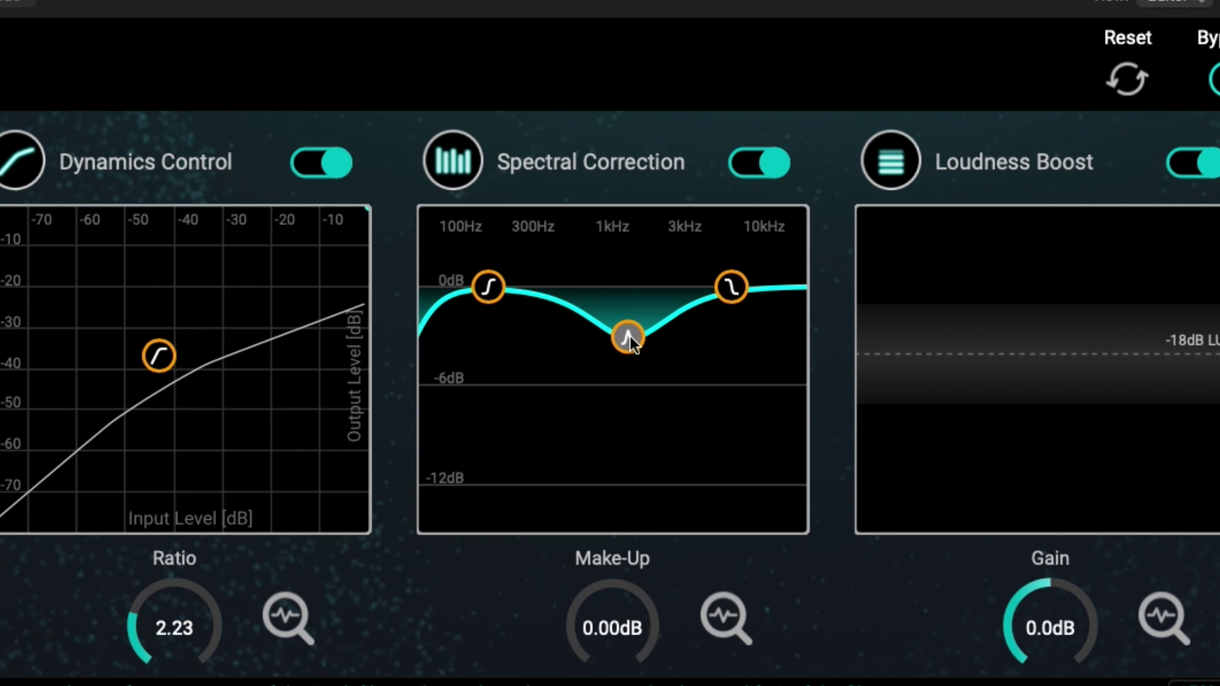
scroll(629, 338, "up", 5)
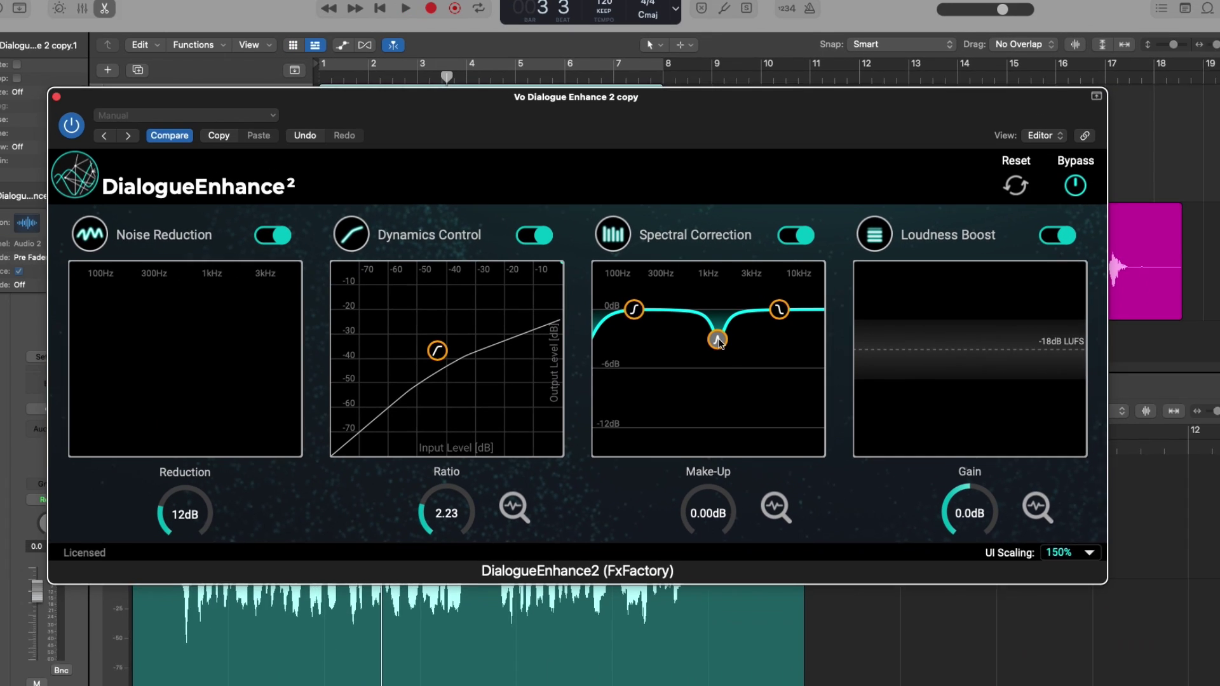
scroll(718, 341, "down", 4)
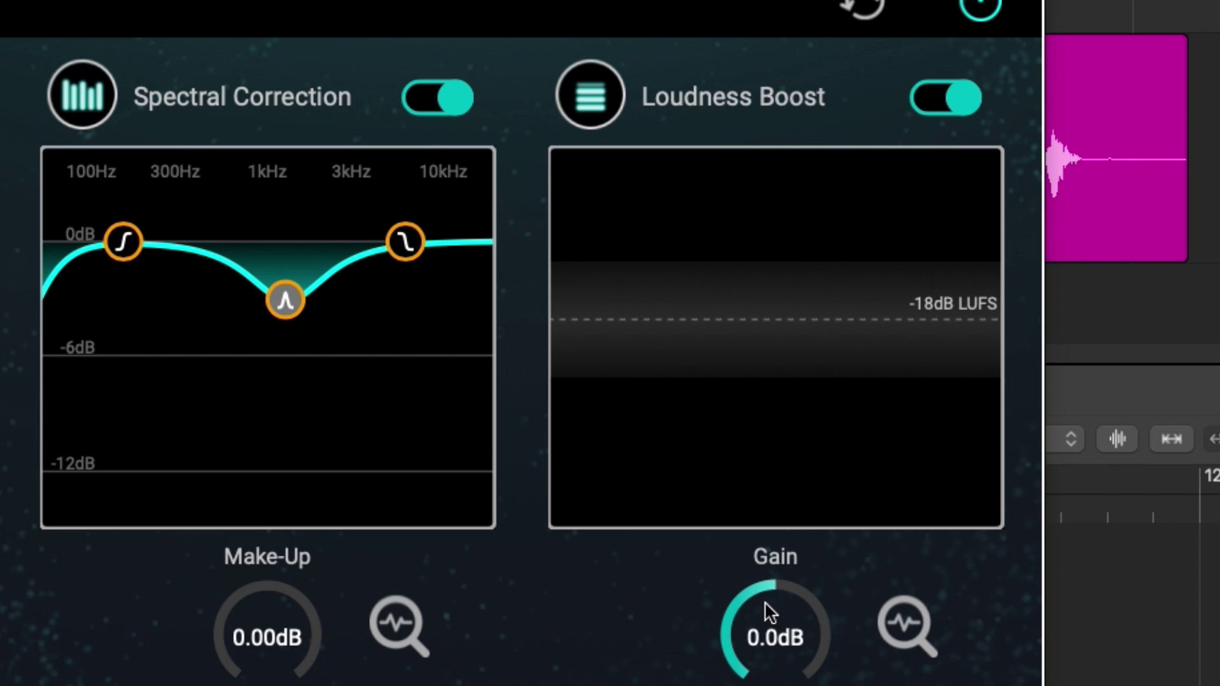
left_click(915, 616)
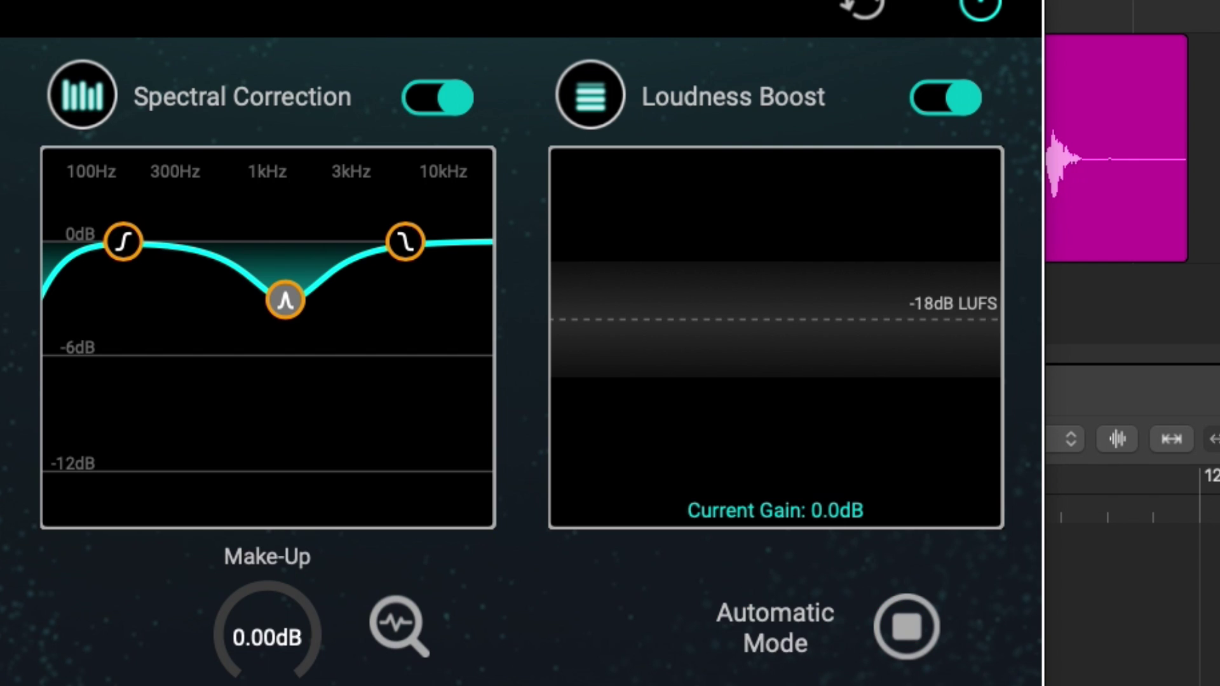
Lower the Loudness Boost target loudness to about -21 dB LUFS
left_click_drag(863, 316, 860, 396)
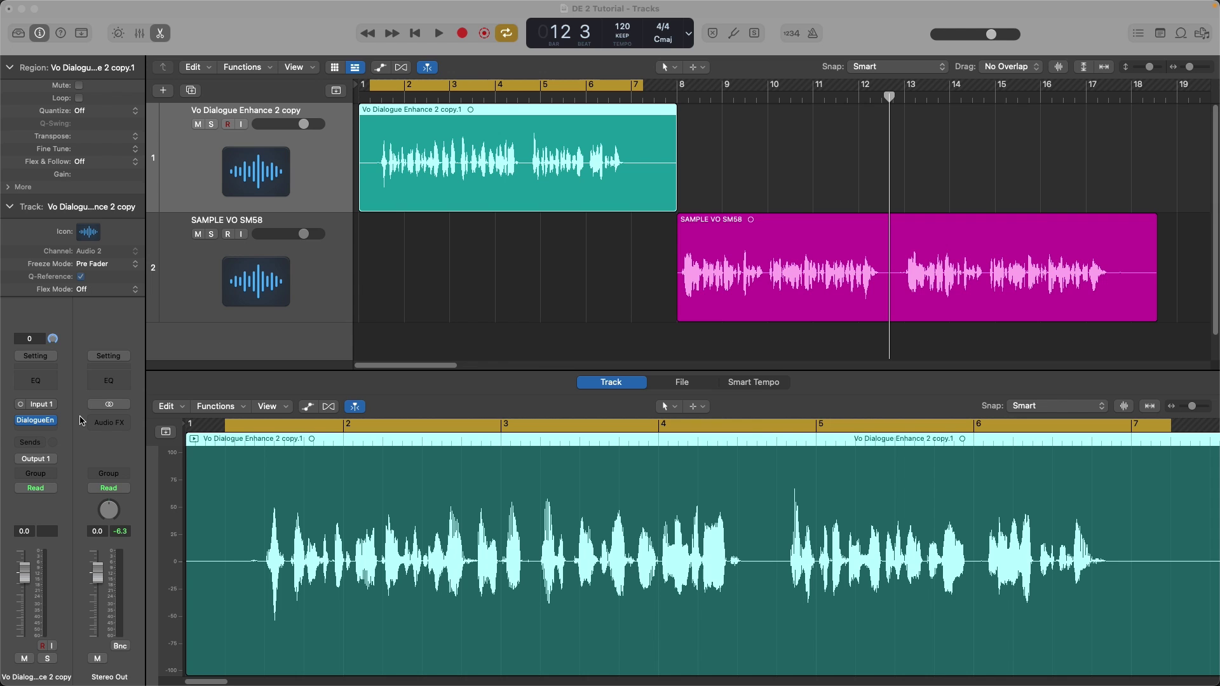
Set Loudness Boost to automatic, then compare DialogueEnhance2 bypassed and enabled on both voice tracks, leaving it on
left_click(36, 421)
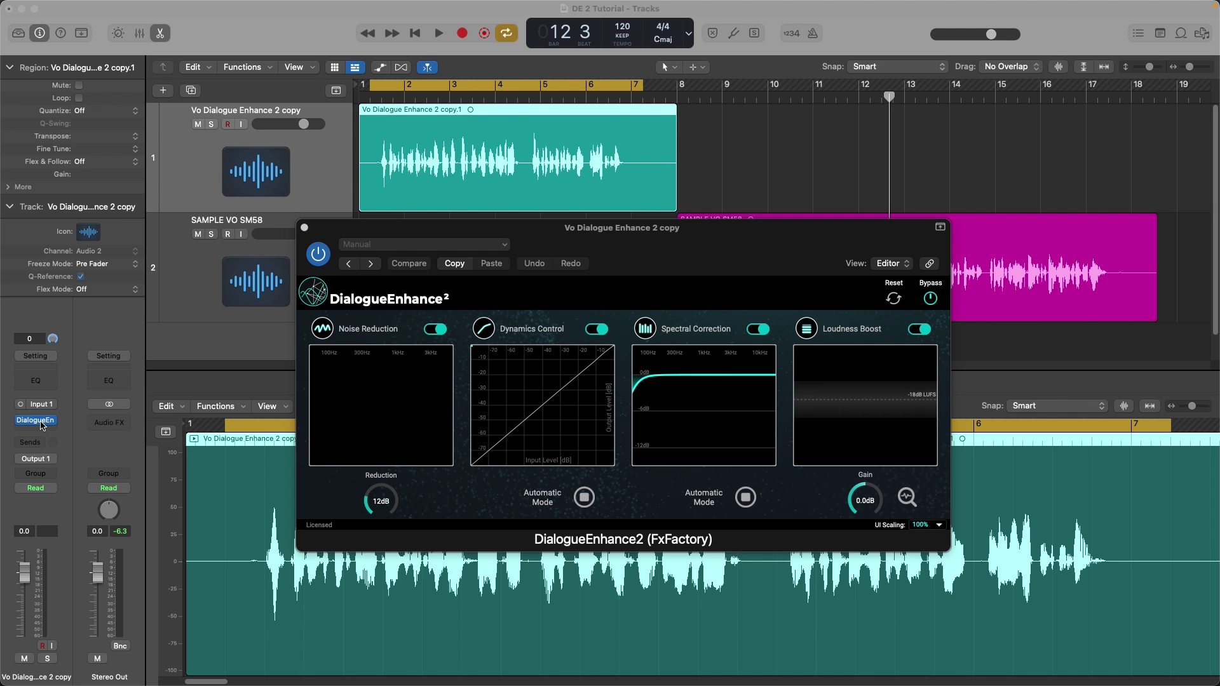
left_click(908, 497)
key("space")
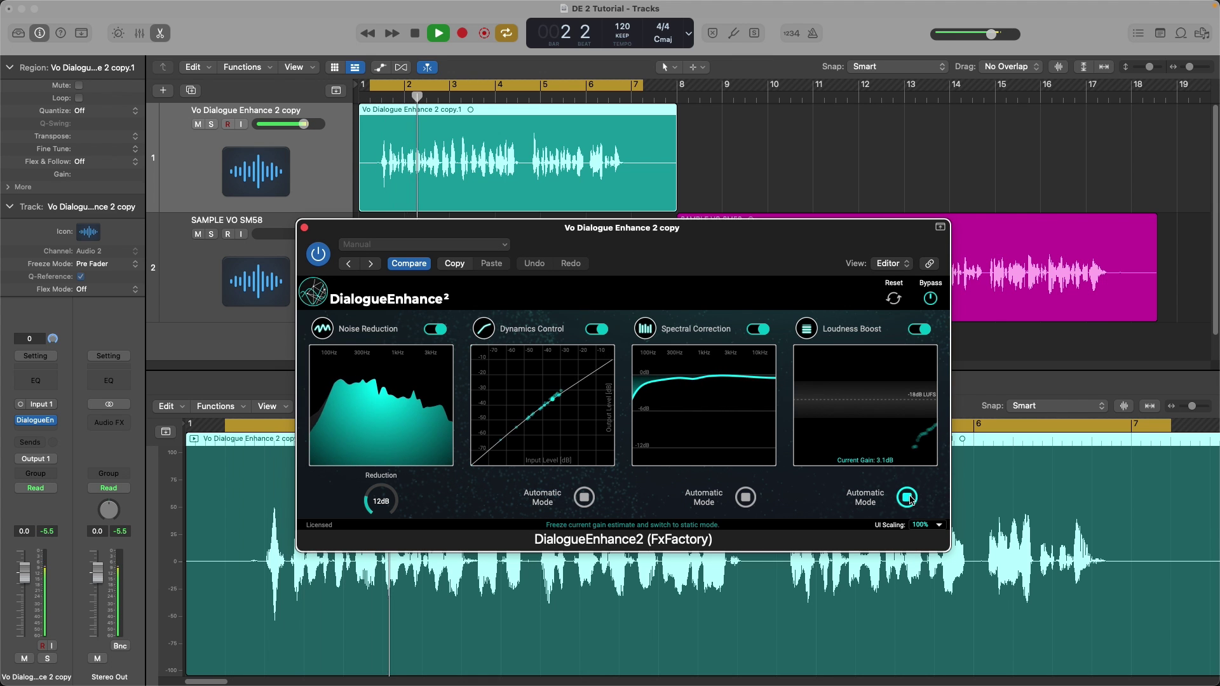
left_click(318, 254)
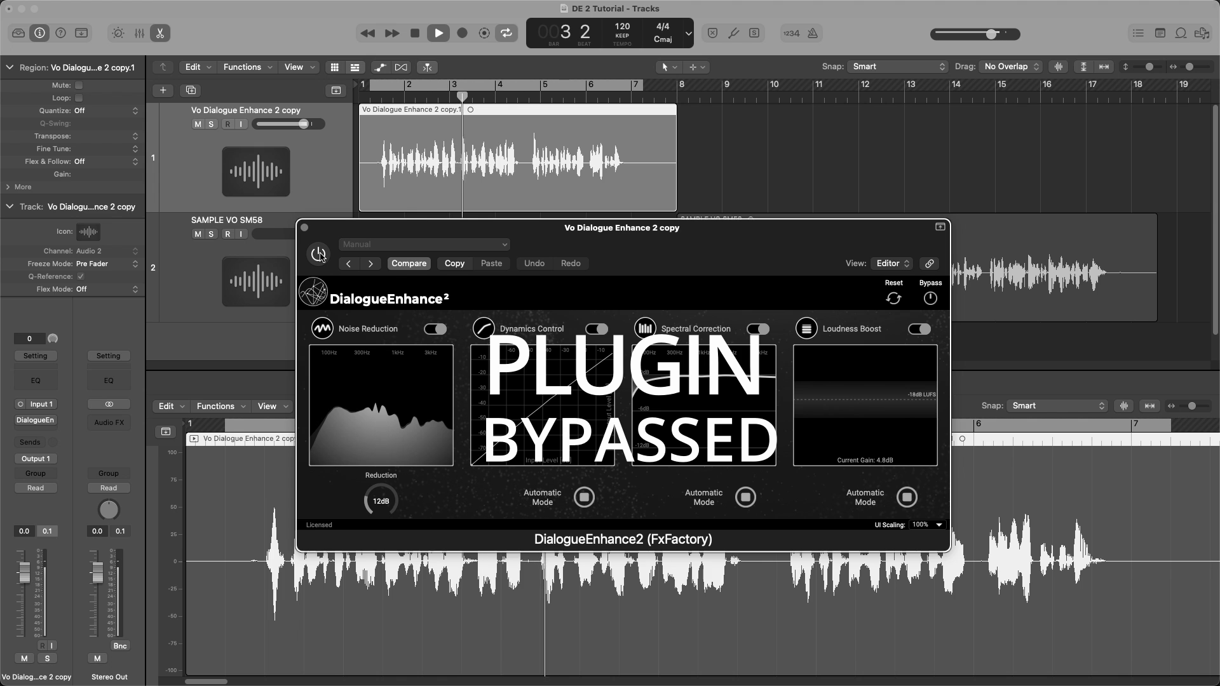
left_click(319, 255)
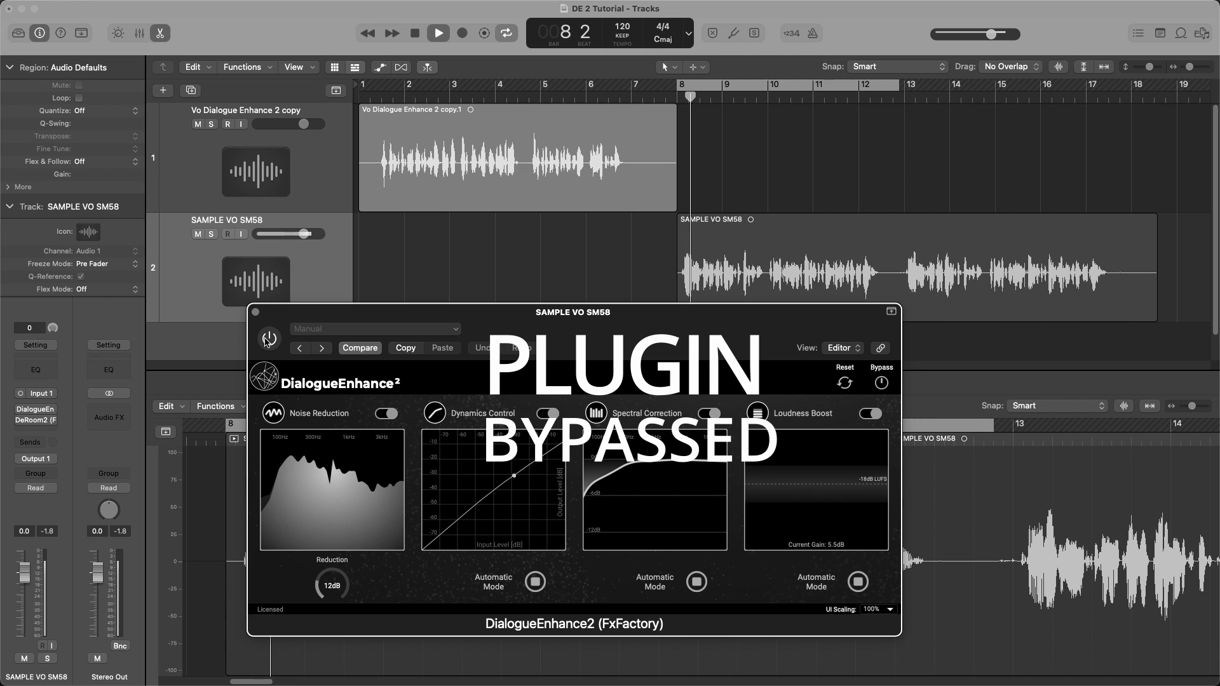
left_click(268, 339)
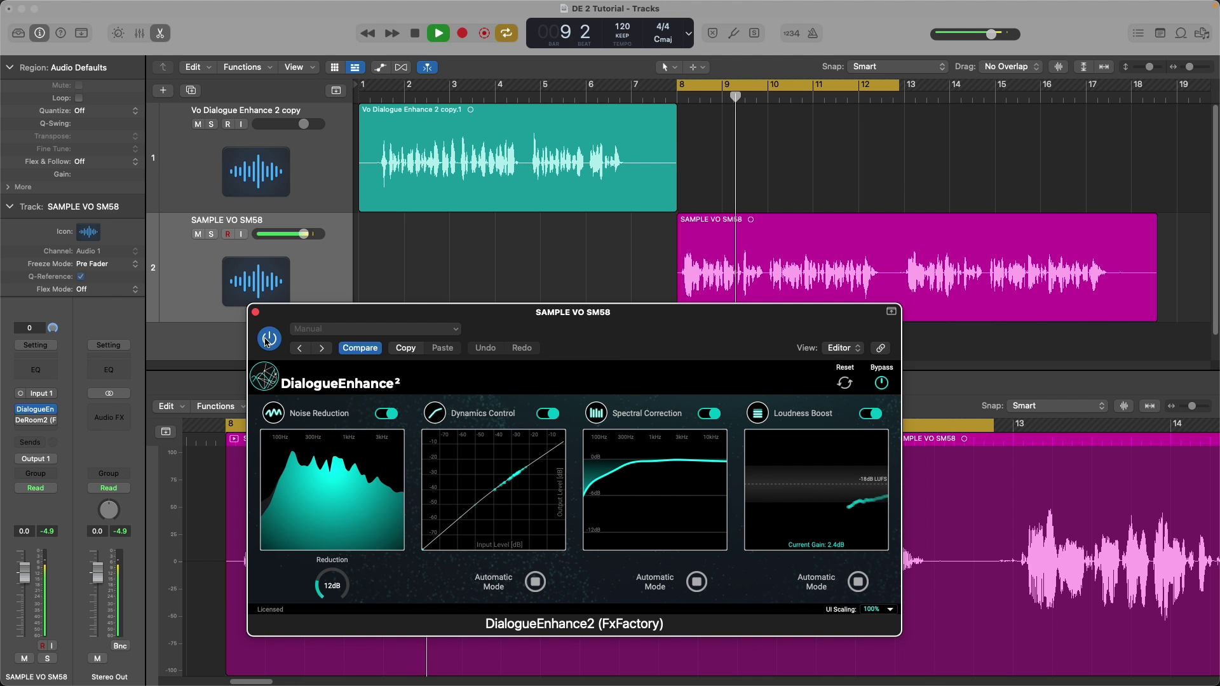
left_click(268, 340)
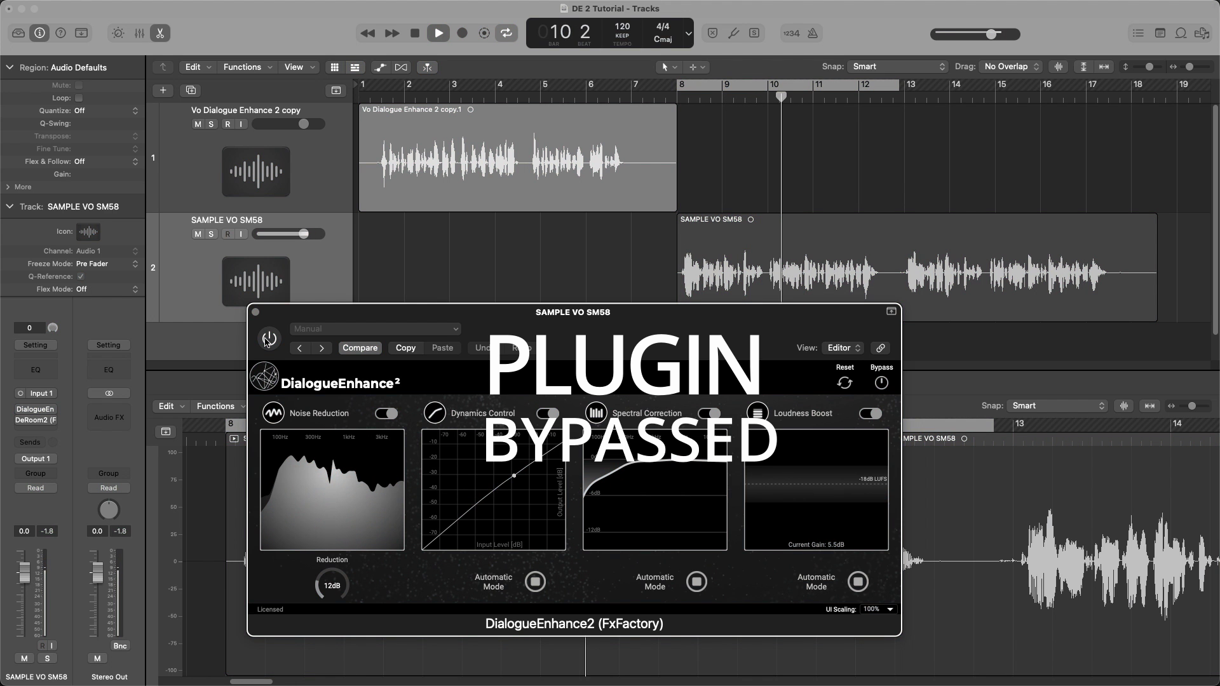
left_click(268, 339)
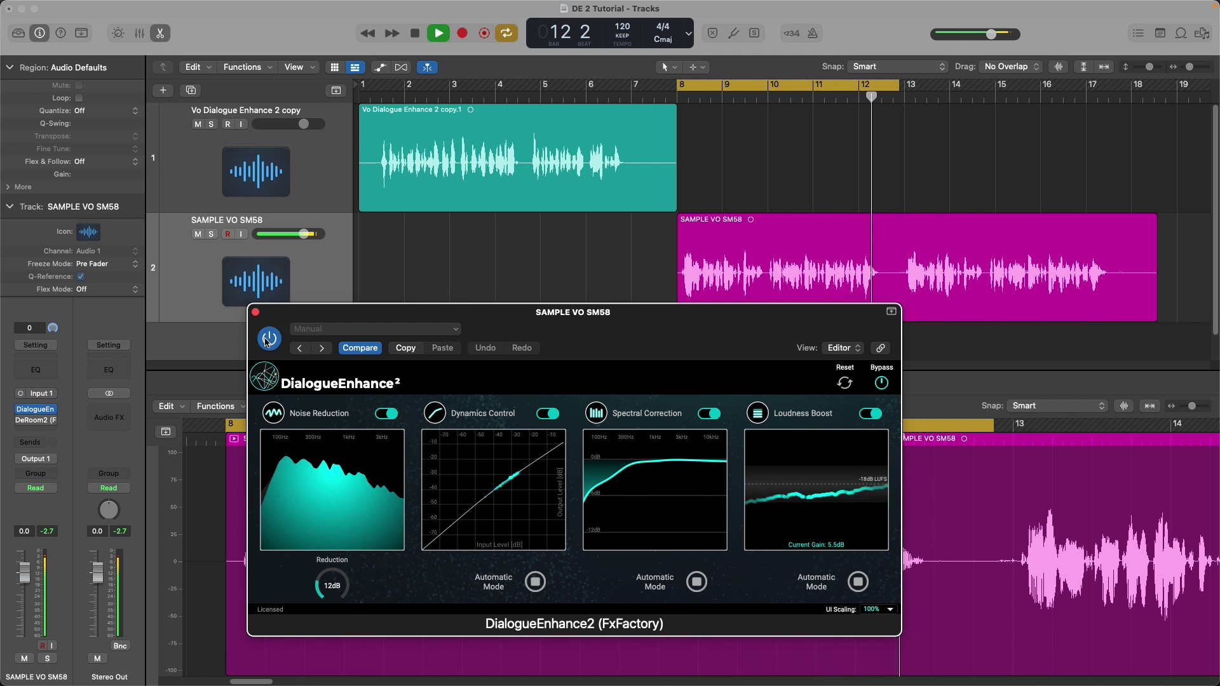
key("space")
left_click_drag(675, 318, 830, 349)
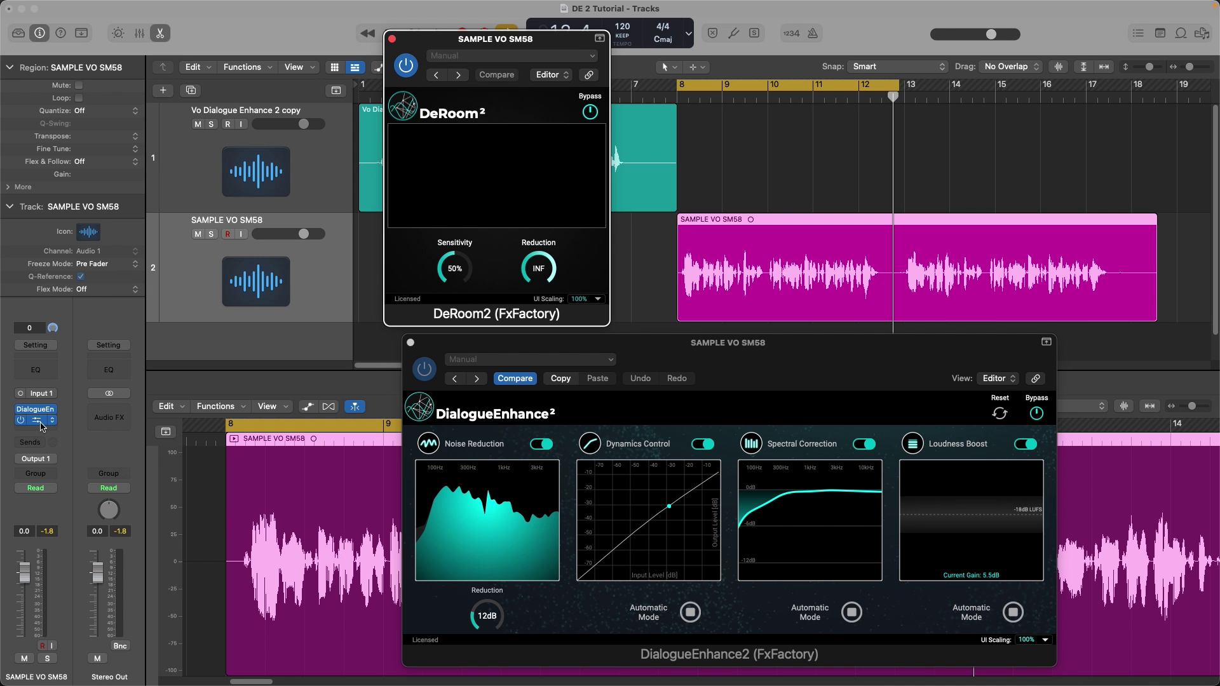
Play SAMPLE VO SM58 while bypassing and re-enabling DeRoom2 twice, leaving it active
key("space")
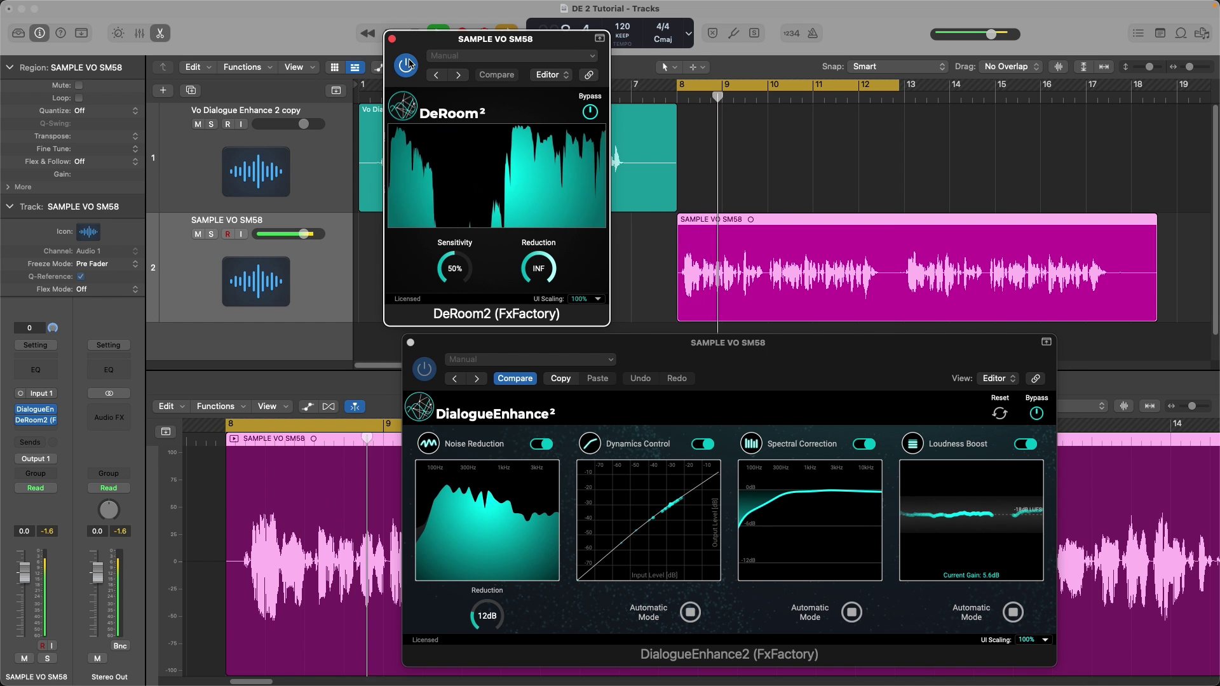
left_click(407, 64)
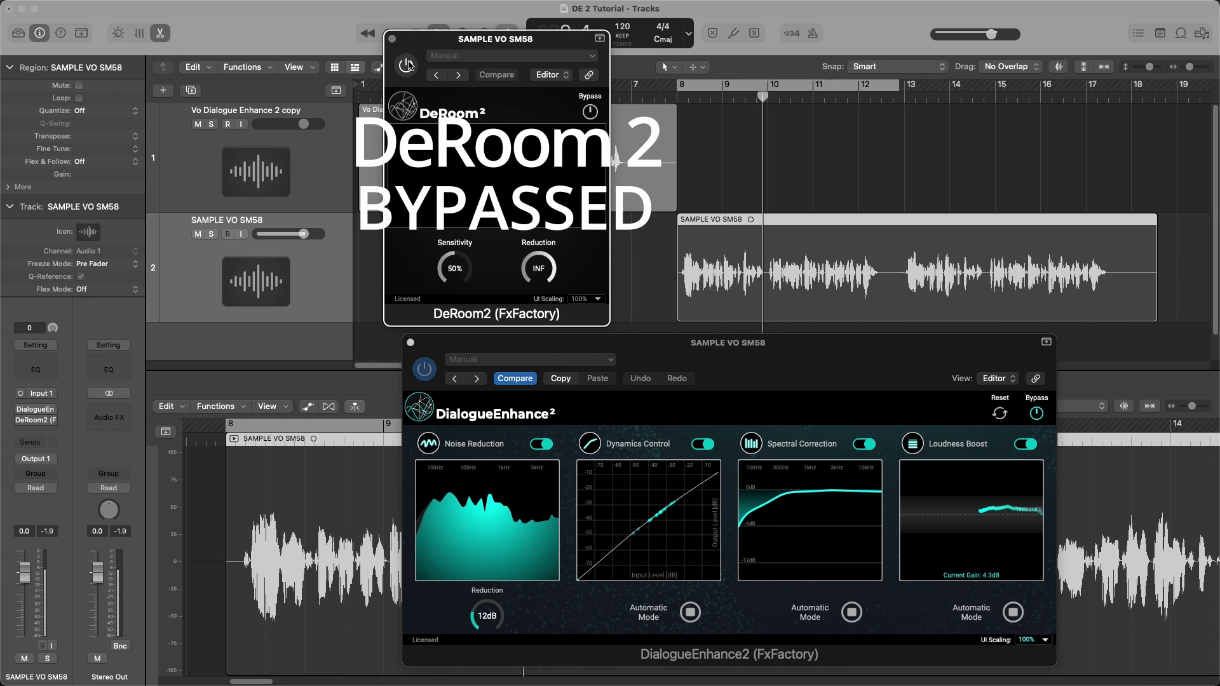
left_click(407, 64)
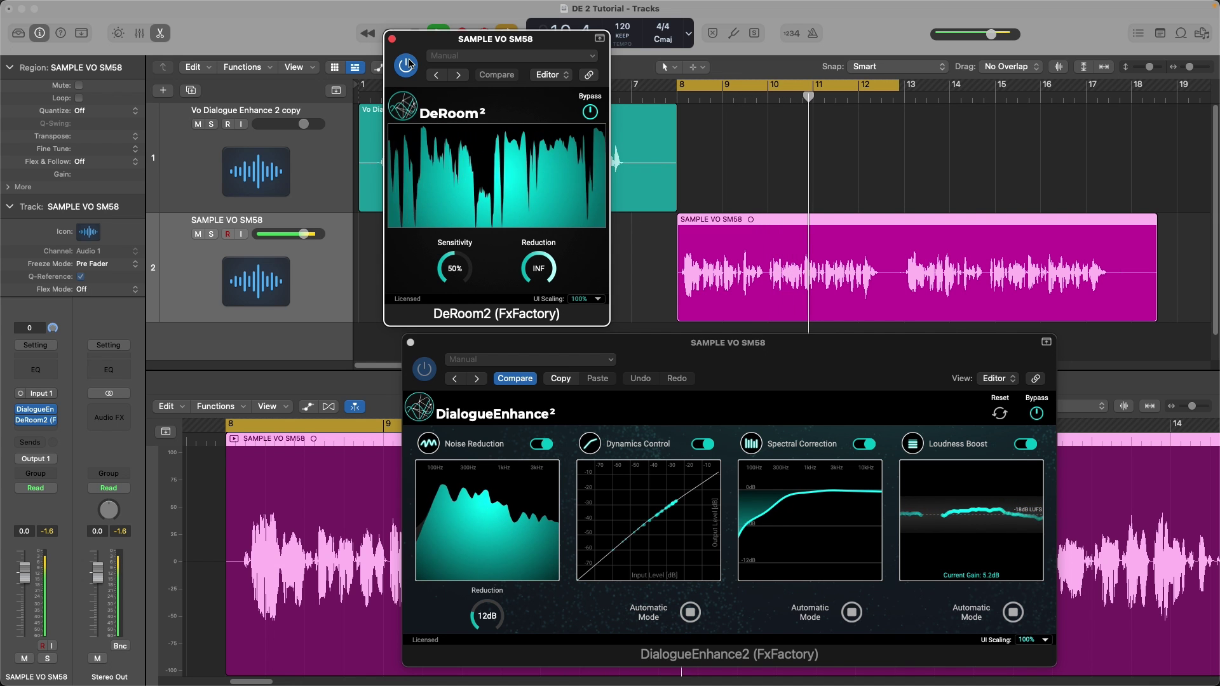
left_click(408, 64)
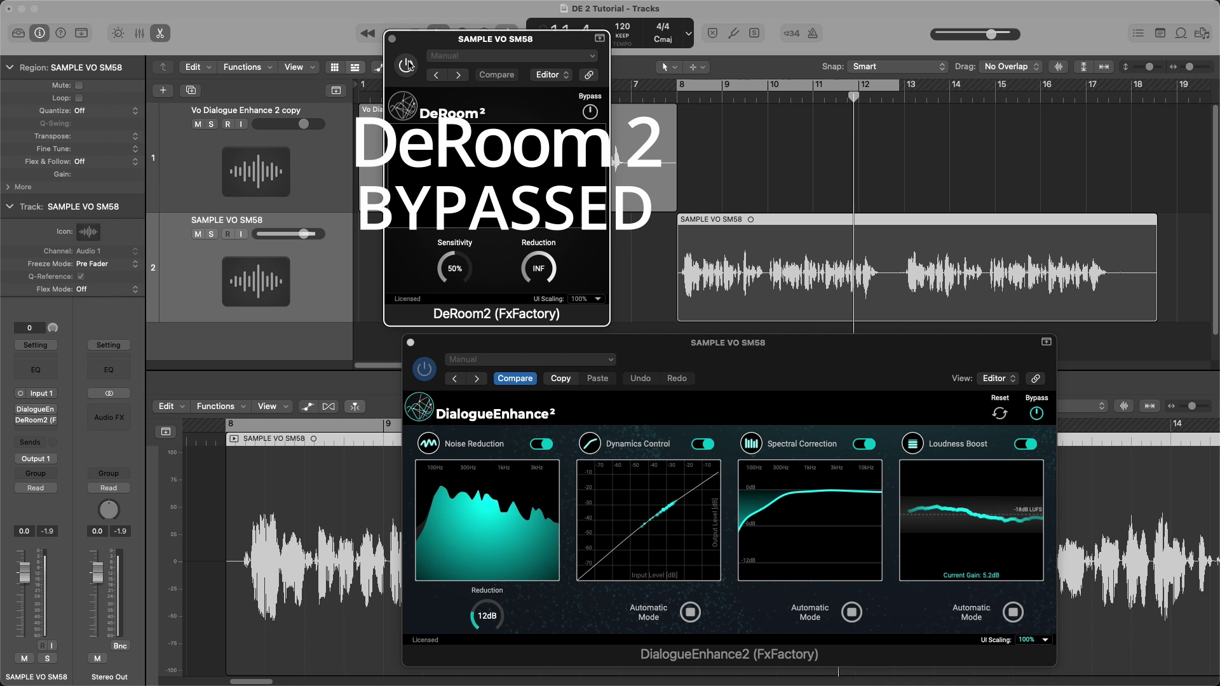
left_click(407, 64)
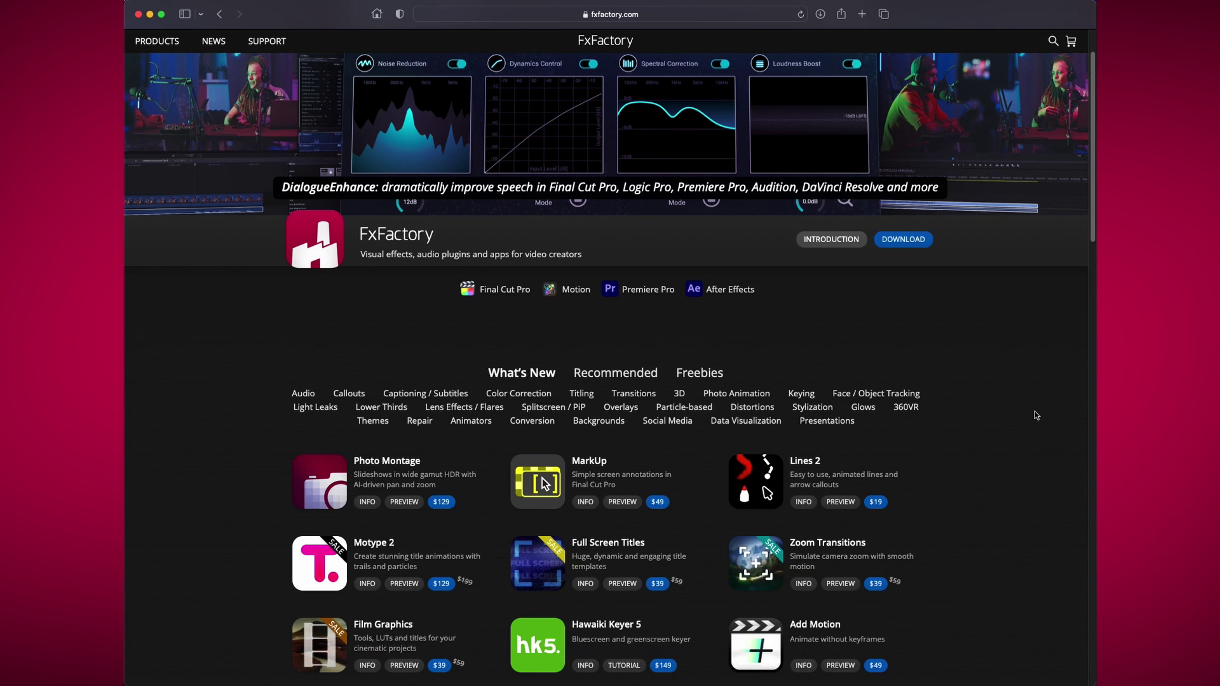
Open the DialogueEnhance product page from the grid and scroll to its $69 price and trial download
scroll(1034, 410, "down", 10)
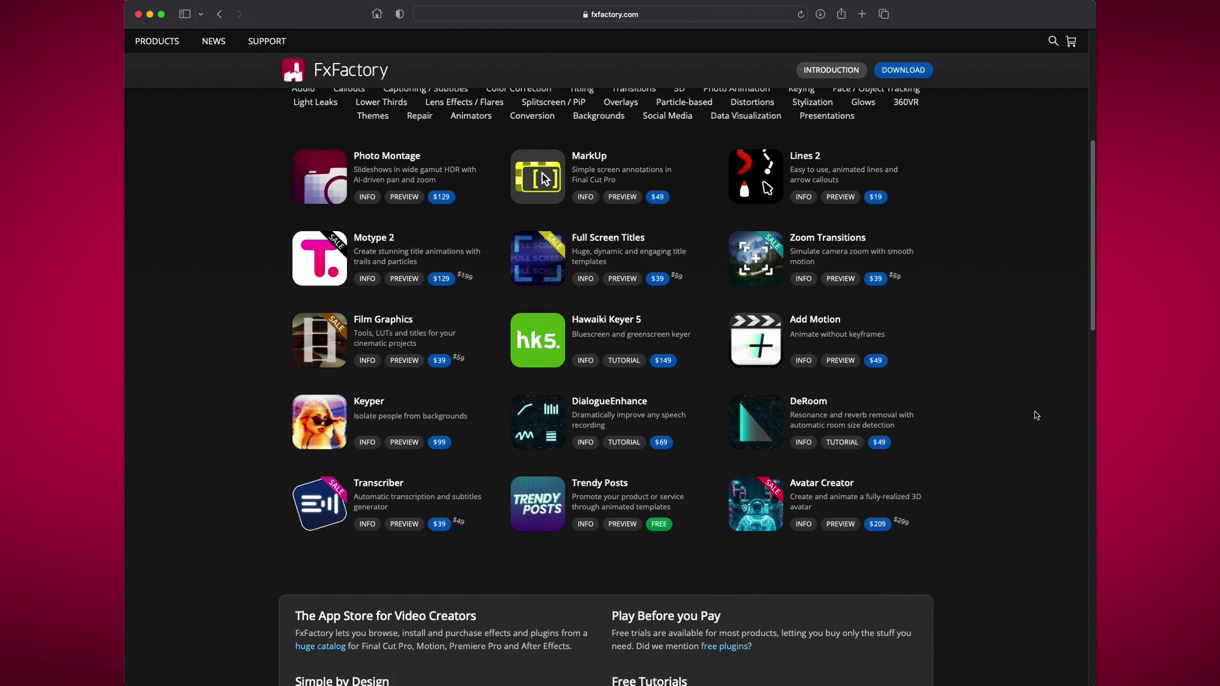
left_click(586, 362)
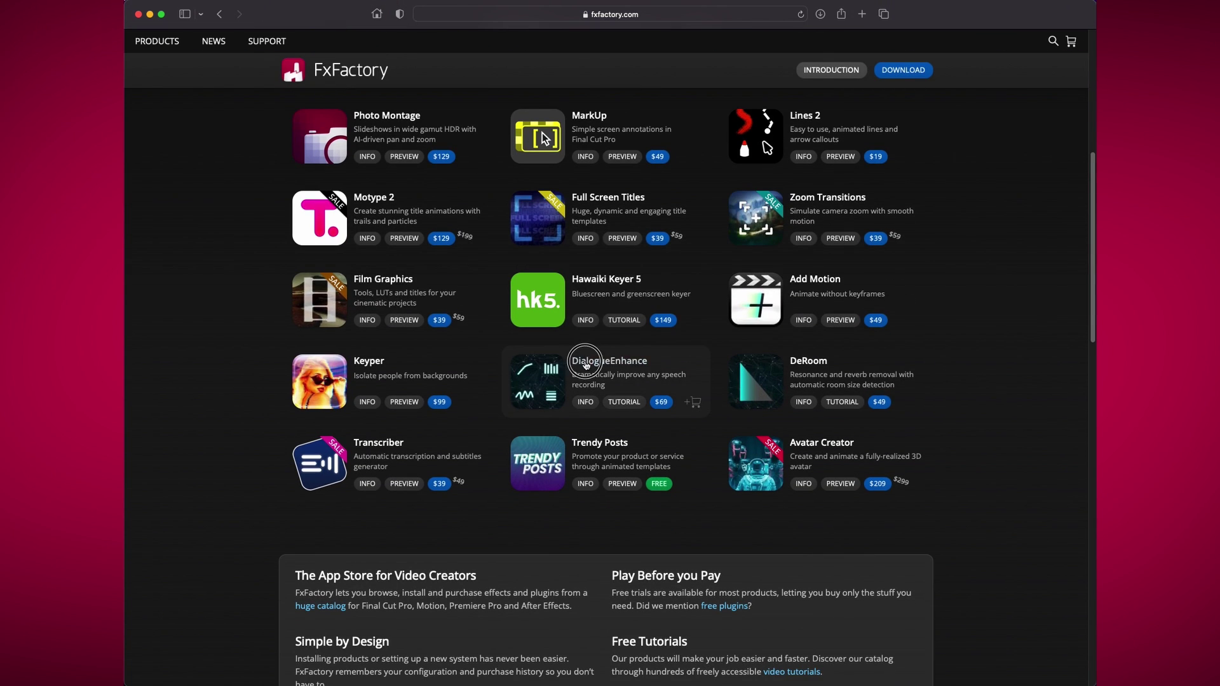
scroll(1020, 424, "down", 2)
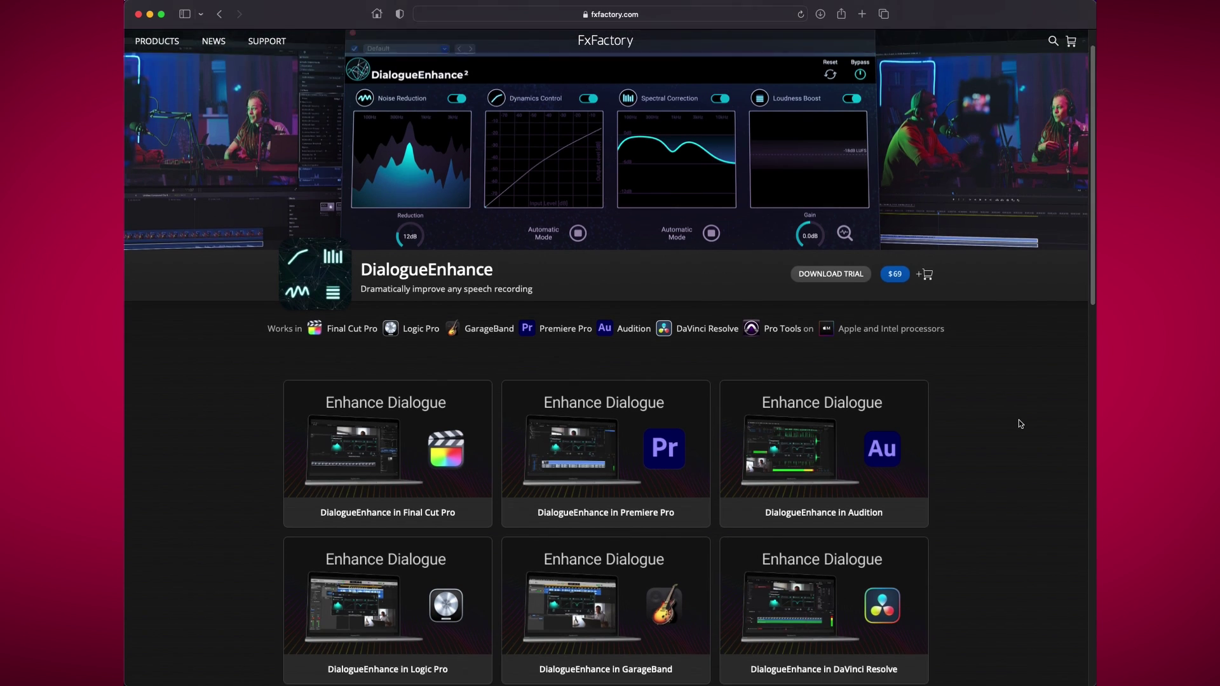
scroll(1021, 424, "down", 5)
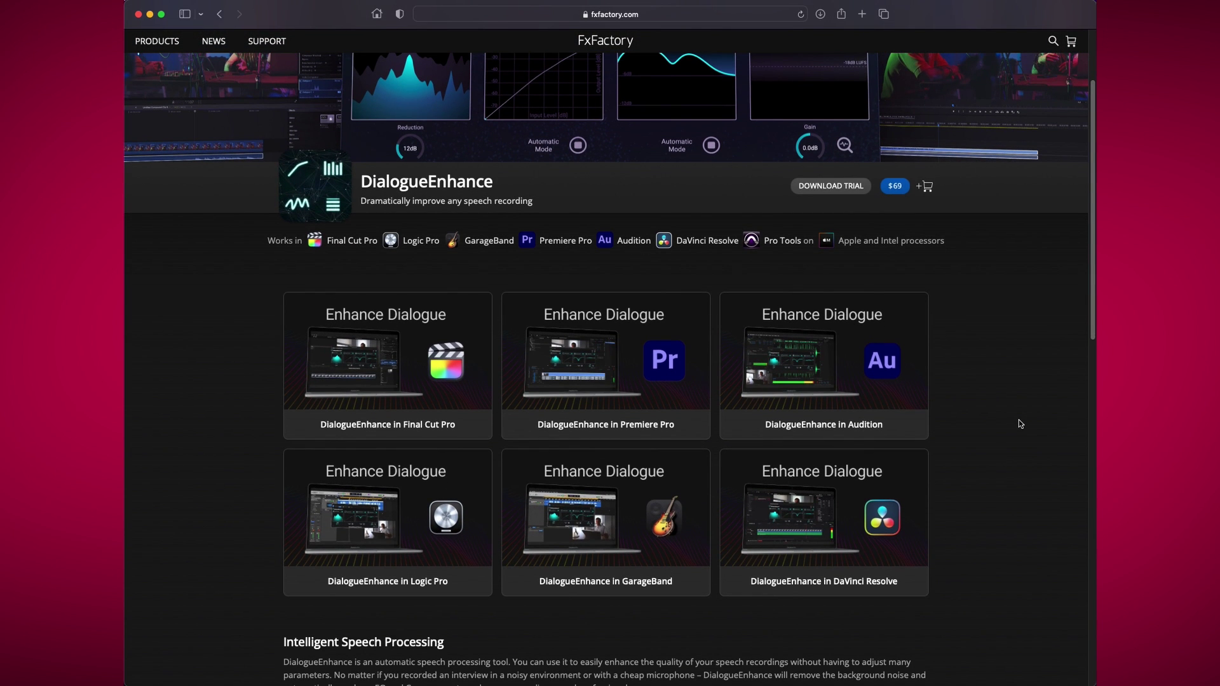